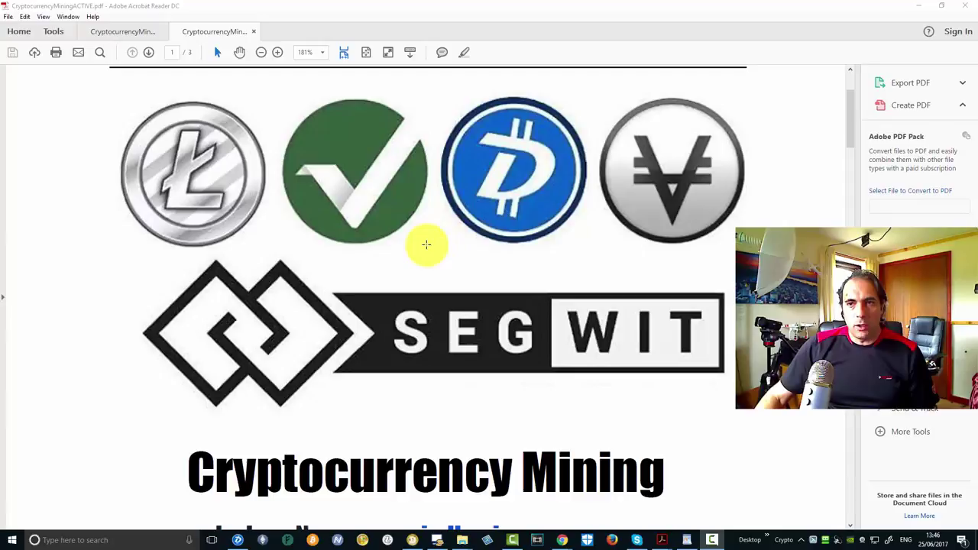
- In the PDF guide, scroll to Getting Started and follow the 'Get The Mining software Here' link
{"action": "left_click", "coordinate": [800, 149]}
{"action": "scroll", "coordinate": [661, 204], "scroll_direction": "down", "scroll_amount": 7}
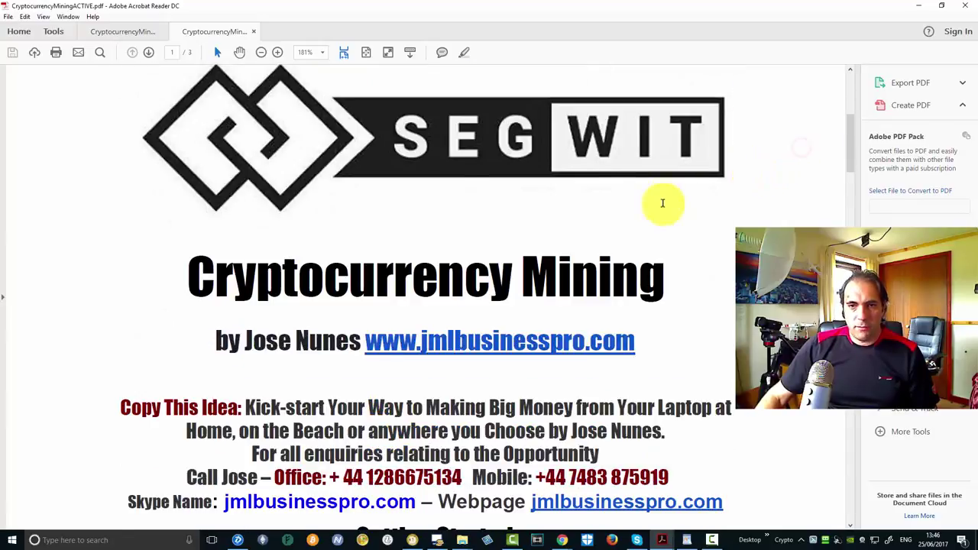
{"action": "scroll", "coordinate": [535, 306], "scroll_direction": "down", "scroll_amount": 4}
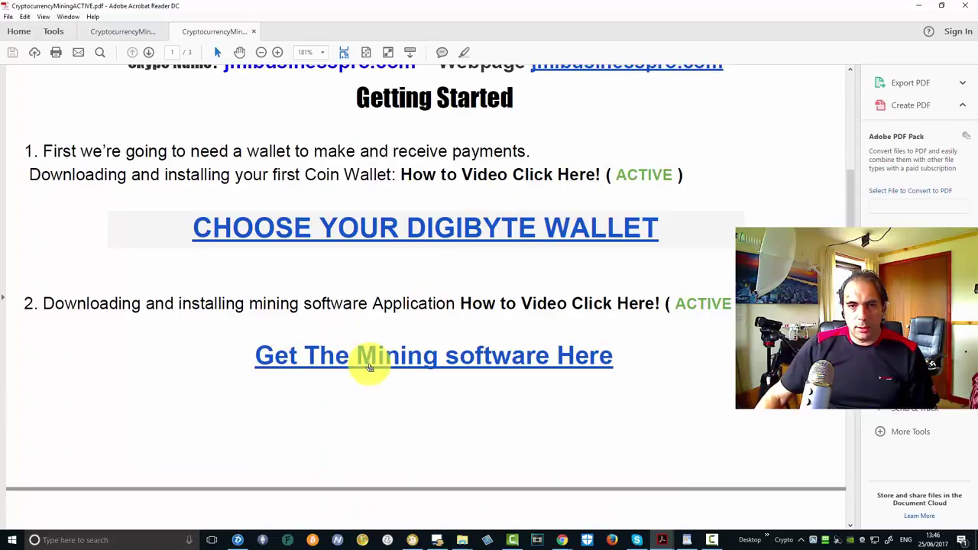
{"action": "left_click", "coordinate": [498, 356]}
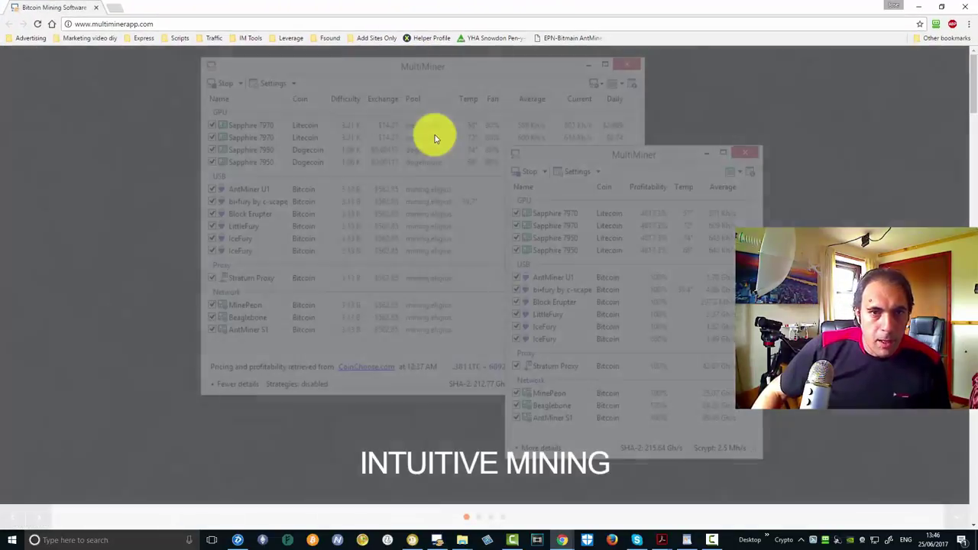
- Scroll the multiminerapp.com page past About and Features down to the Downloads section
{"action": "scroll", "coordinate": [428, 149], "scroll_direction": "down", "scroll_amount": 6}
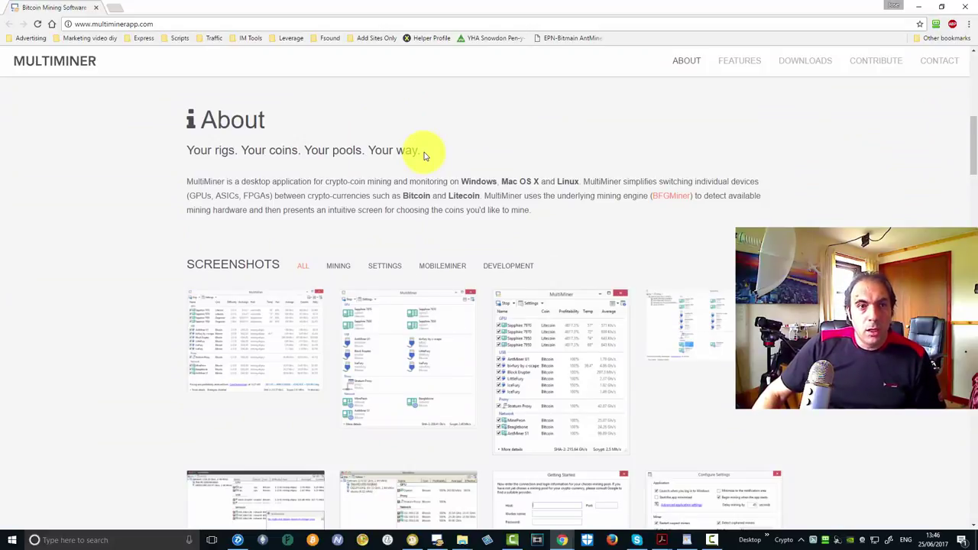
{"action": "scroll", "coordinate": [422, 154], "scroll_direction": "down", "scroll_amount": 3}
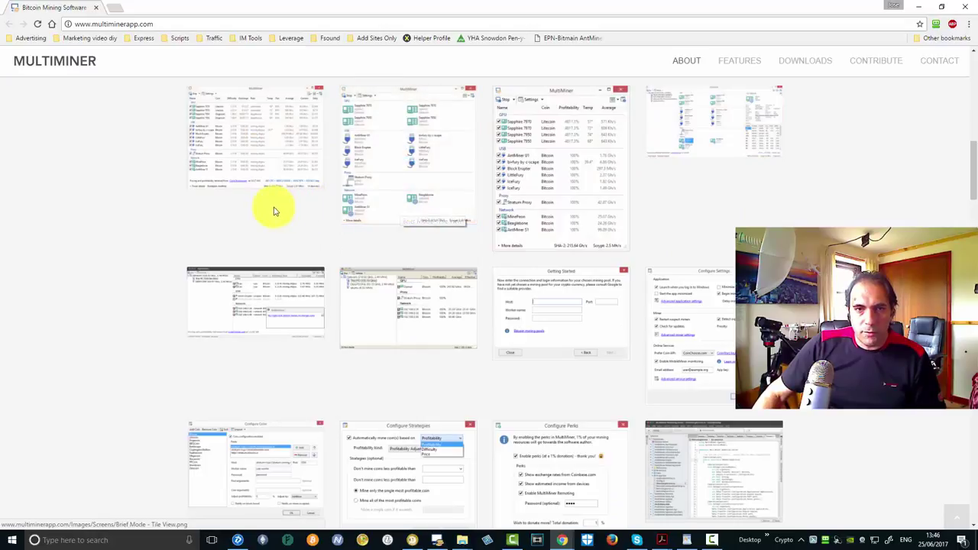
{"action": "scroll", "coordinate": [199, 211], "scroll_direction": "down", "scroll_amount": 4}
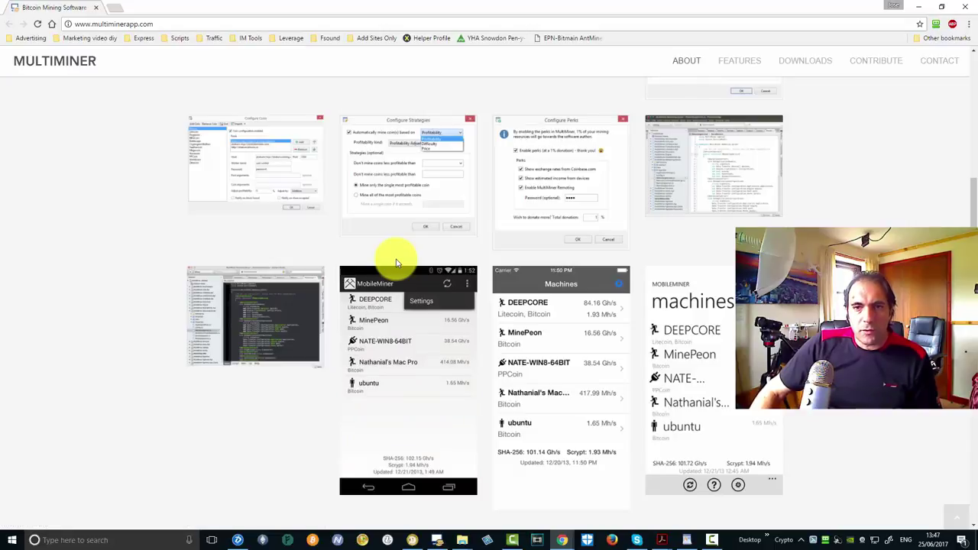
{"action": "scroll", "coordinate": [386, 267], "scroll_direction": "down", "scroll_amount": 4}
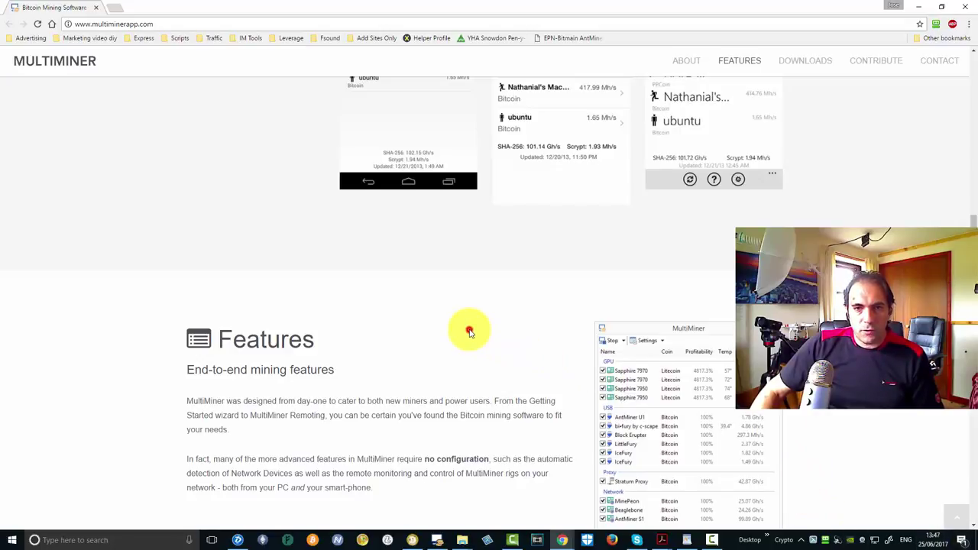
{"action": "scroll", "coordinate": [465, 328], "scroll_direction": "down", "scroll_amount": 10}
{"action": "scroll", "coordinate": [449, 332], "scroll_direction": "down", "scroll_amount": 3}
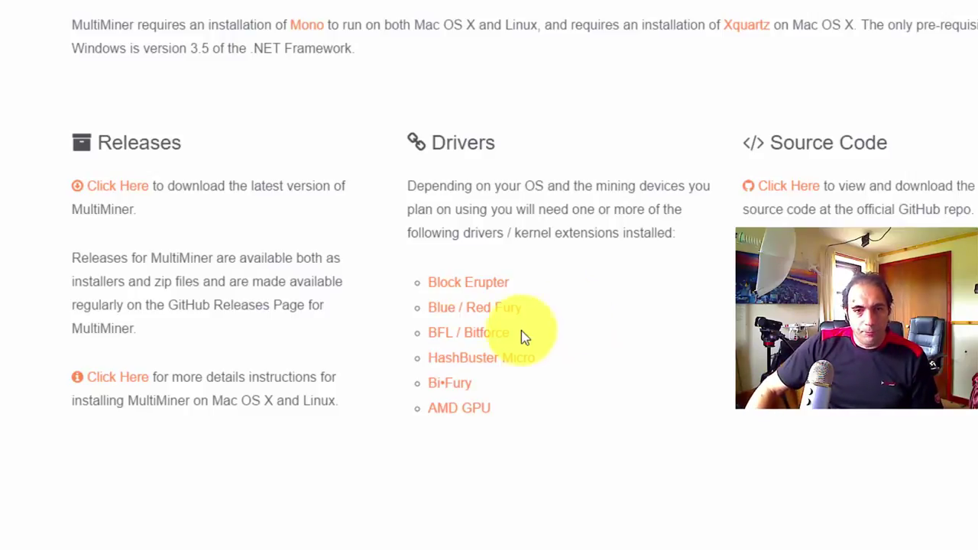
- Download MultiMiner-4.0.4.exe from the GitHub v4.0.4 release page
{"action": "left_click", "coordinate": [105, 188]}
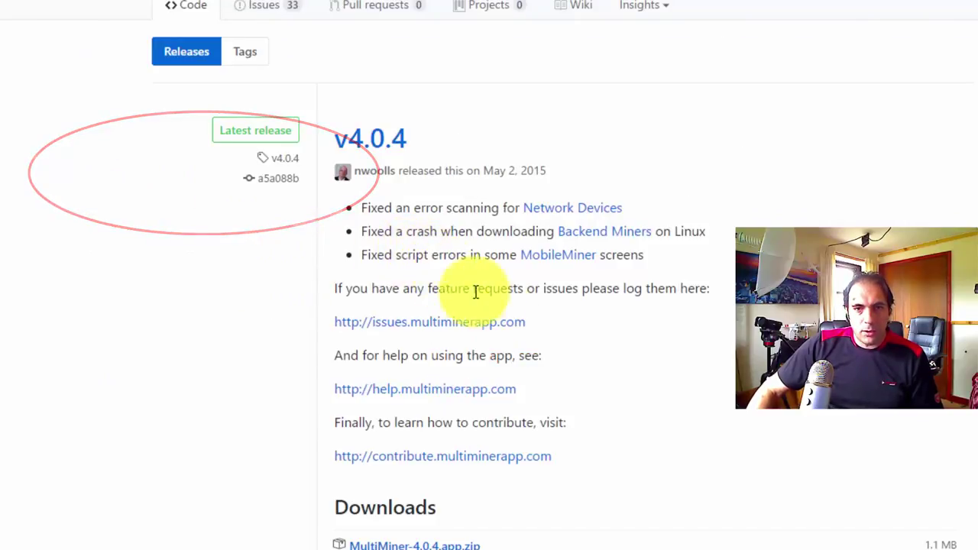
{"action": "scroll", "coordinate": [490, 341], "scroll_direction": "down", "scroll_amount": 5}
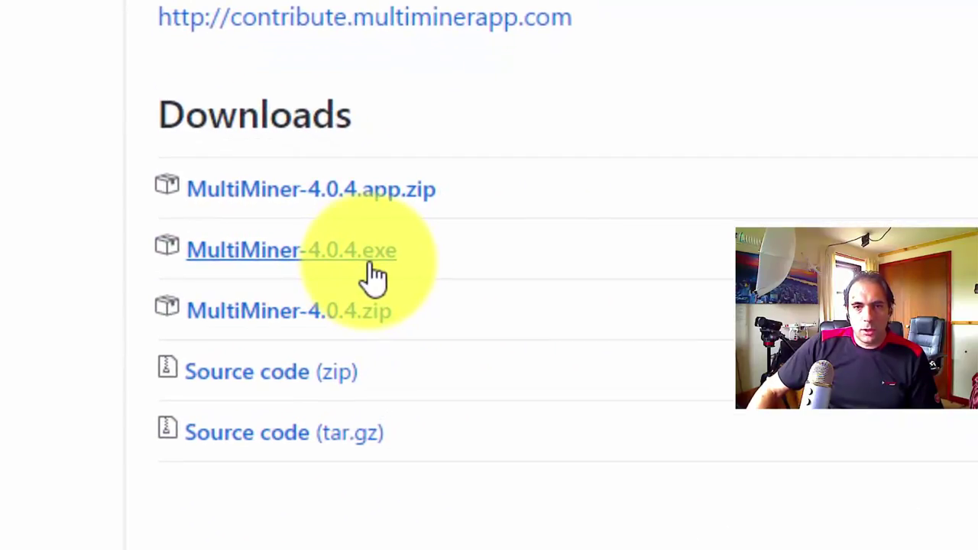
{"action": "left_click", "coordinate": [302, 249]}
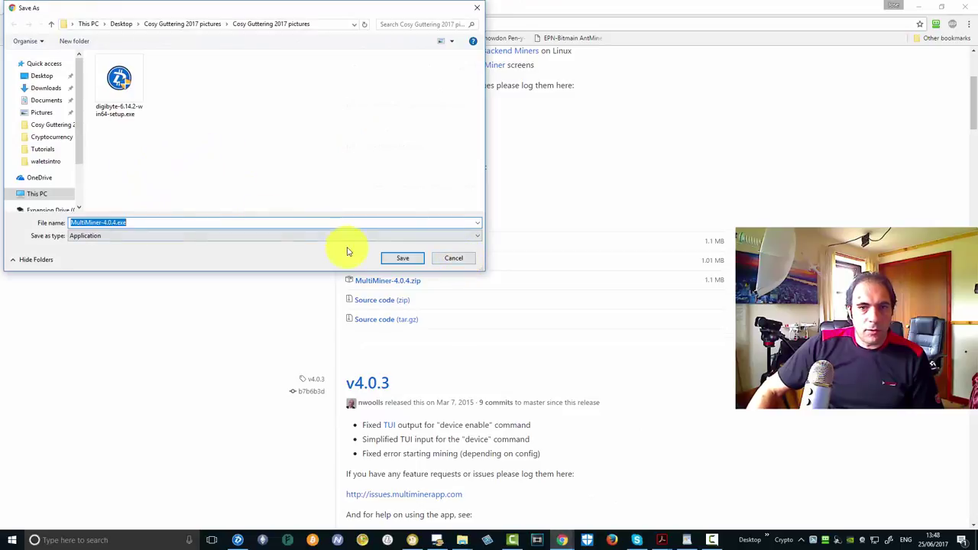
- Save MultiMiner-4.0.4.exe, then open it from Chrome's download bar
{"action": "left_click", "coordinate": [403, 257]}
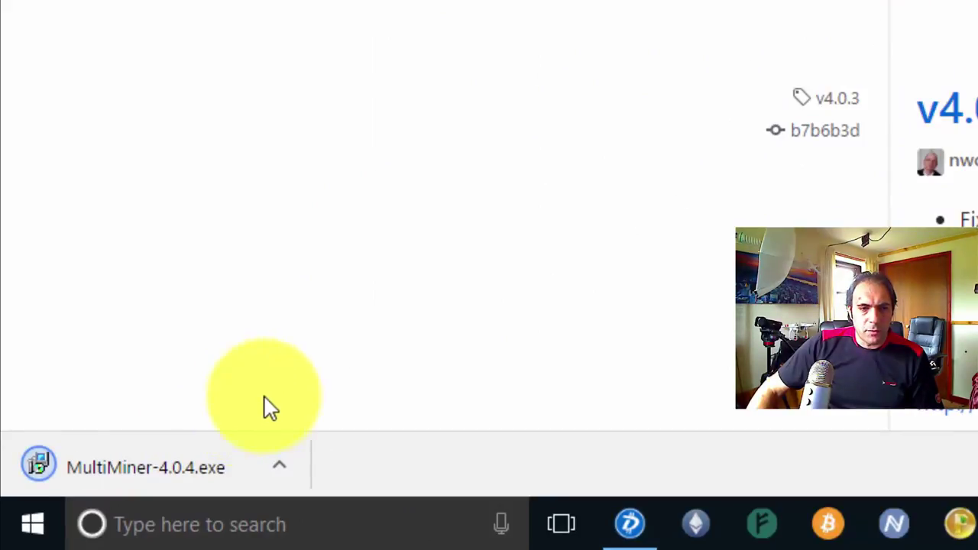
{"action": "left_click", "coordinate": [280, 468]}
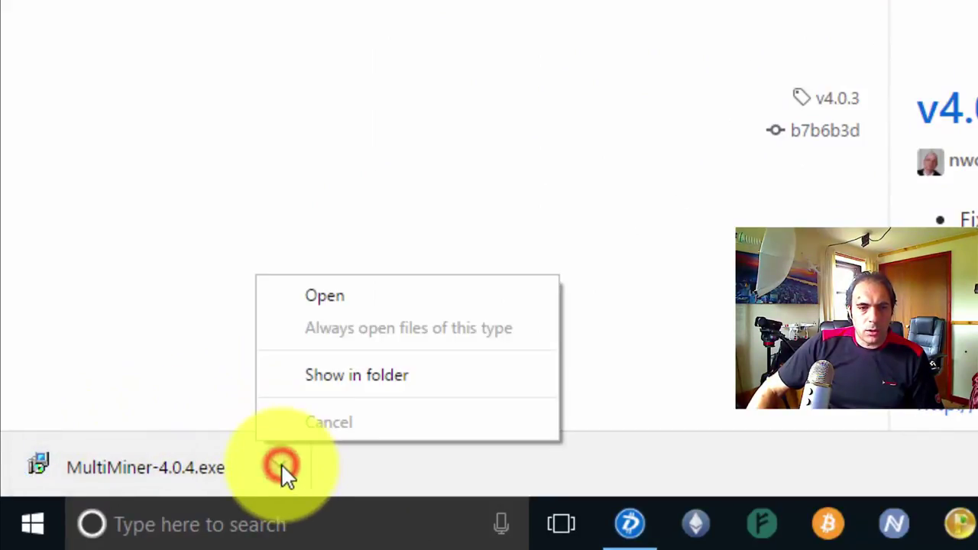
{"action": "left_click", "coordinate": [337, 306]}
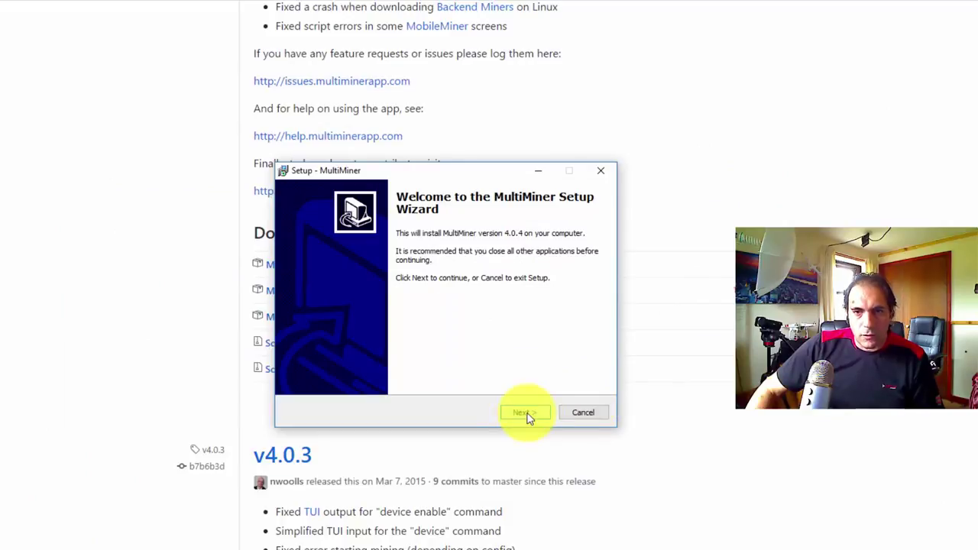
- Install MultiMiner 4.0.4 at the default location and finish with Launch MultiMiner ticked
{"action": "left_click", "coordinate": [524, 413]}
{"action": "left_click", "coordinate": [520, 413]}
{"action": "left_click", "coordinate": [521, 410]}
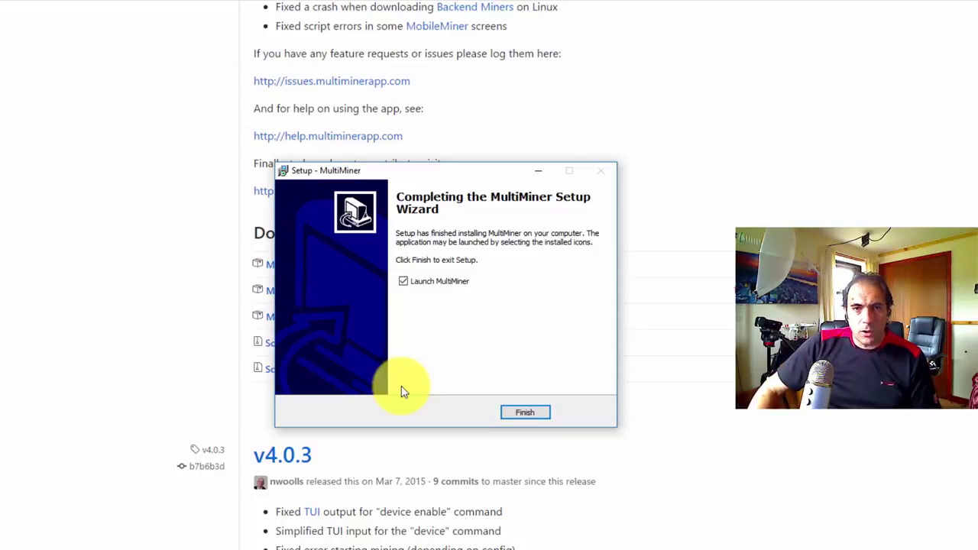
{"action": "left_click", "coordinate": [521, 410]}
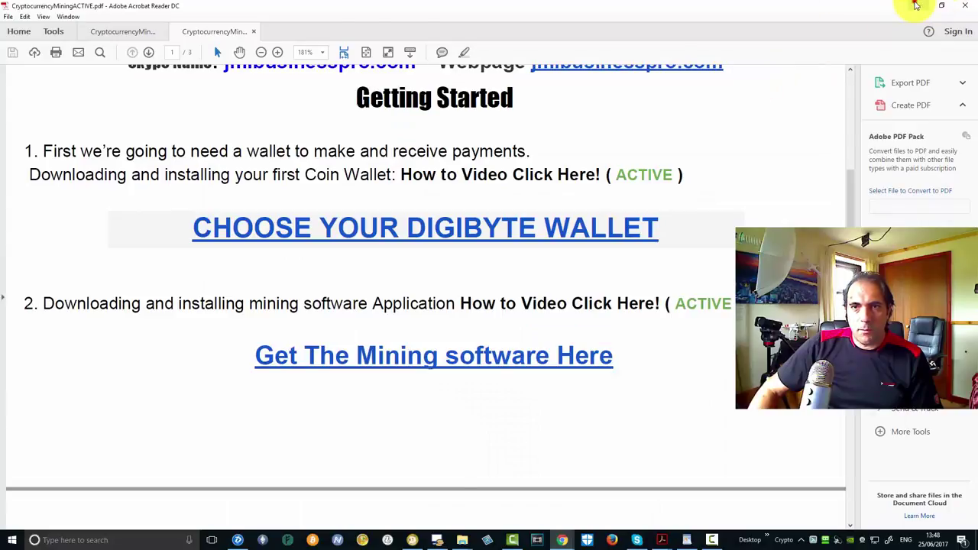
- Minimise the Acrobat Reader and Chrome windows to reveal MultiMiner
{"action": "left_click", "coordinate": [915, 5]}
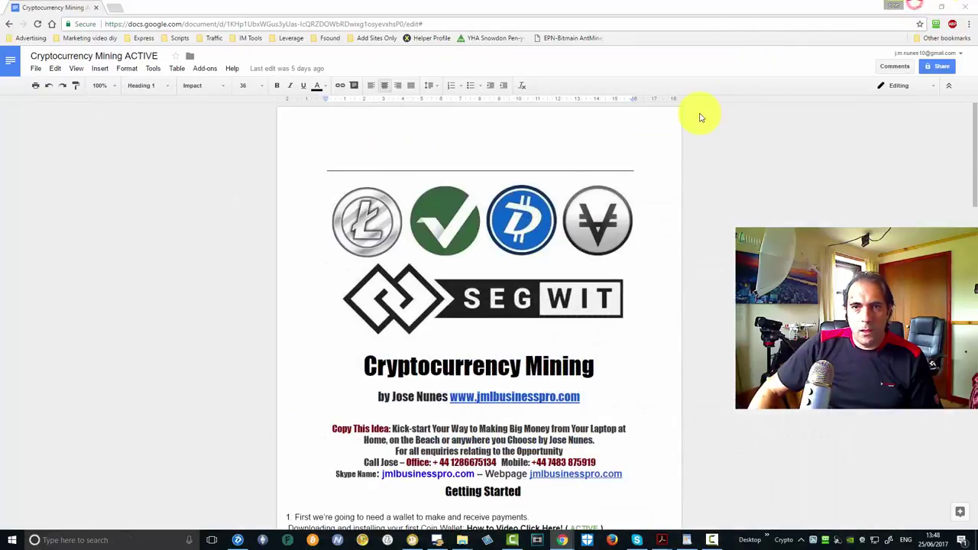
{"action": "left_click", "coordinate": [923, 9]}
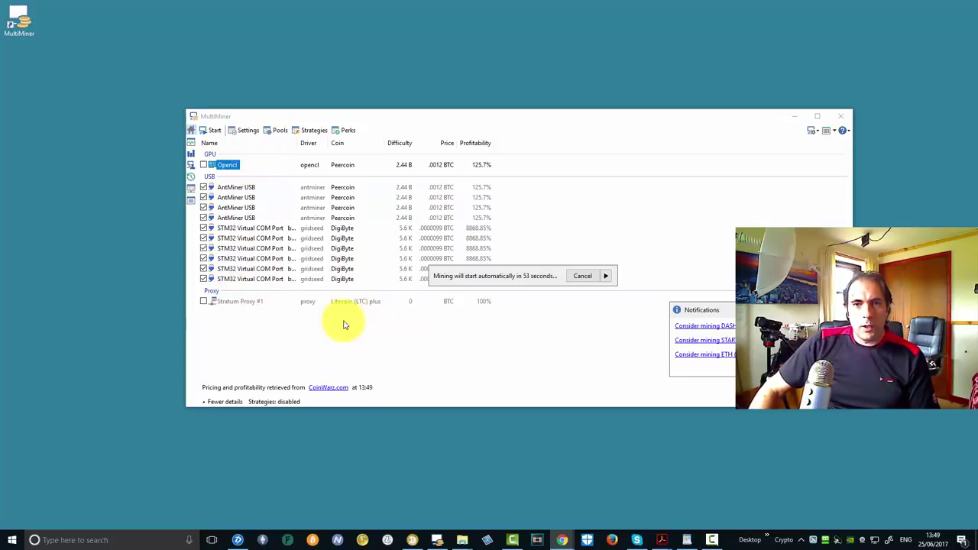
- Open MultiMiner's 'Change your view' dropdown
{"action": "left_click", "coordinate": [584, 272]}
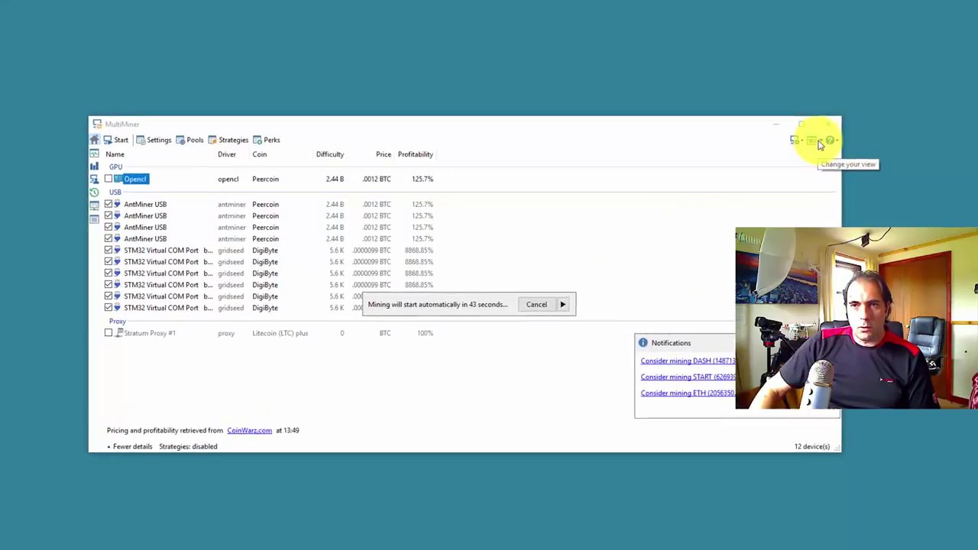
- Cancel the automatic mining countdown and run Scan Hardware from the hardware dropdown
{"action": "left_click", "coordinate": [834, 133]}
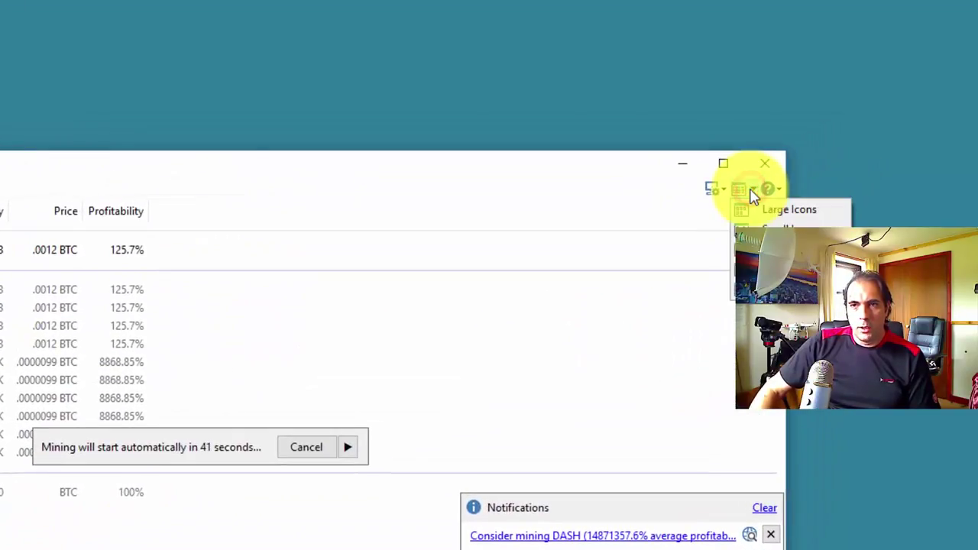
{"action": "left_click", "coordinate": [711, 189]}
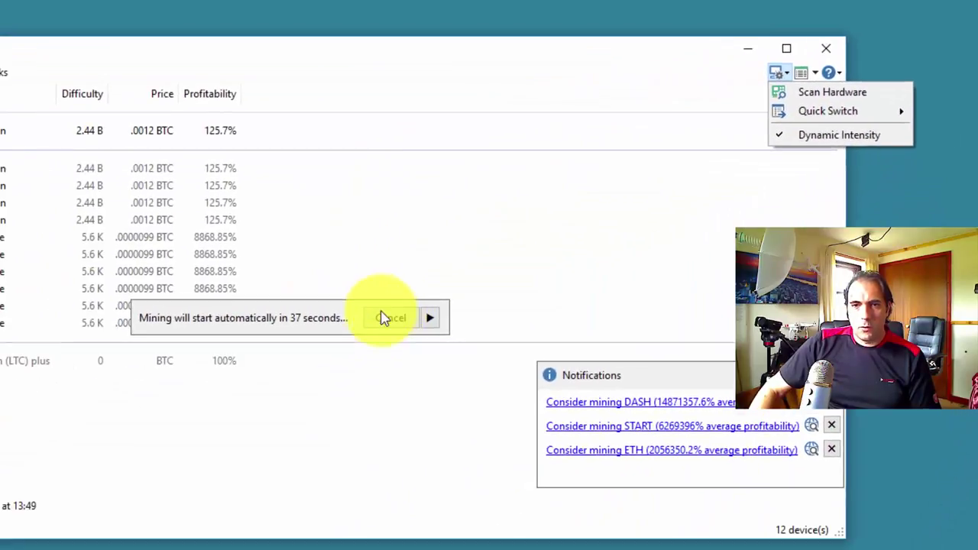
{"action": "left_click", "coordinate": [383, 317]}
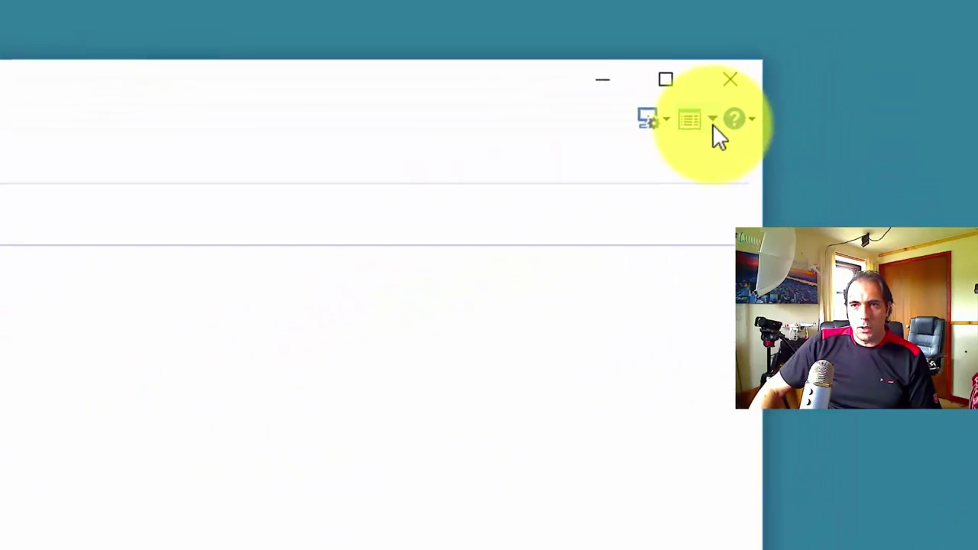
{"action": "left_click", "coordinate": [622, 126]}
{"action": "left_click", "coordinate": [661, 169]}
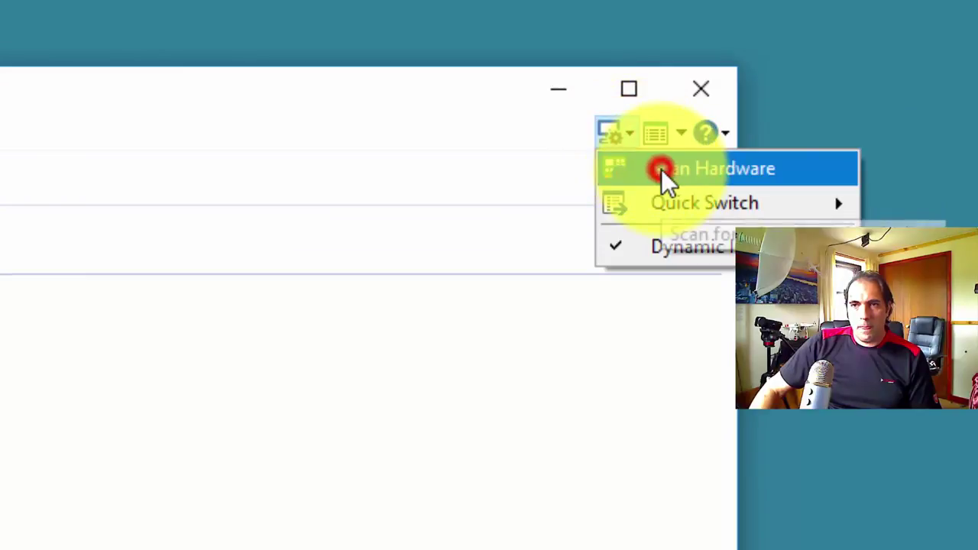